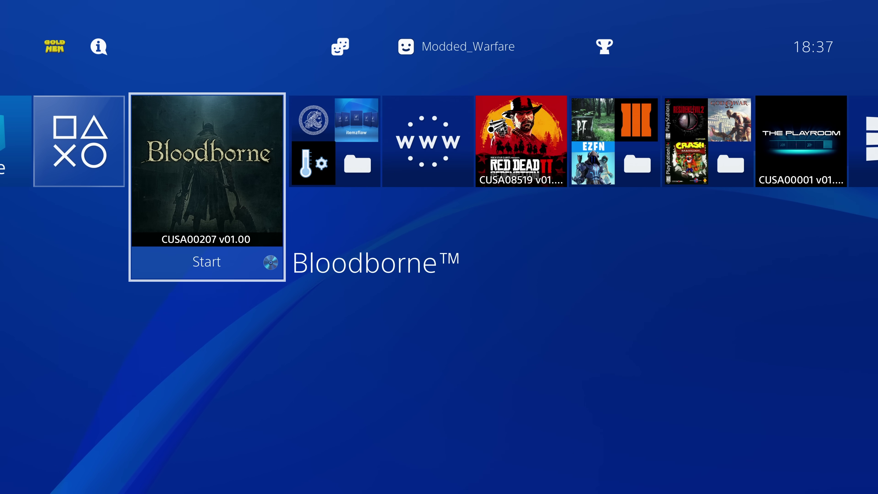
- Run Check for Update on Bloodborne from its options menu, triggering the PSN sign-in notice
key("Menu")
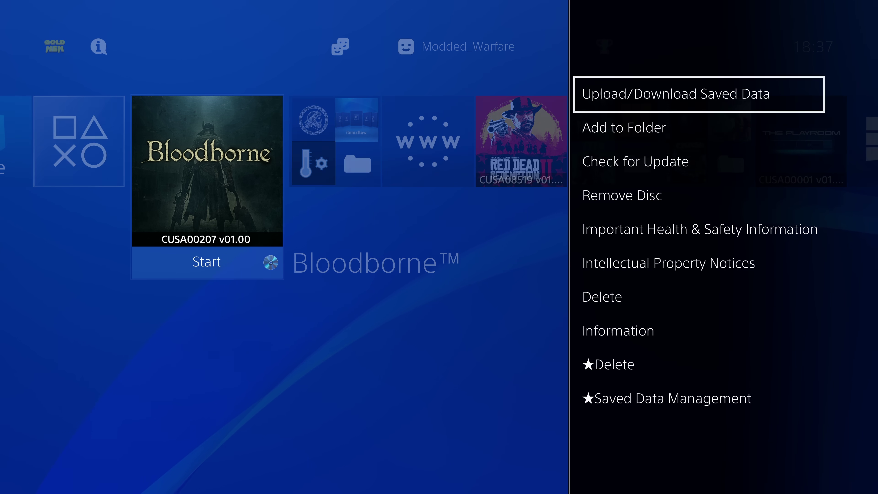
key("Down")
key("Down")
key("Return")
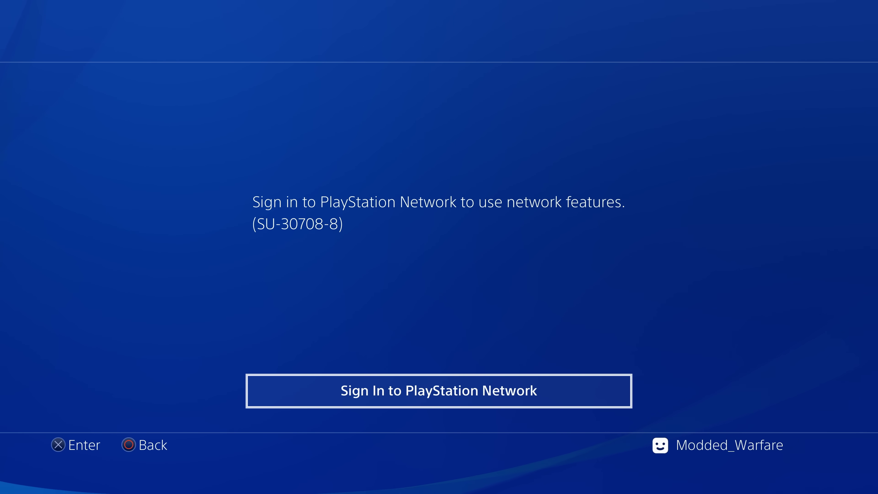
- Dismiss the sign-in notice and go to Settings > Login Settings > User Management
key("Escape")
key("Right")
key("Left")
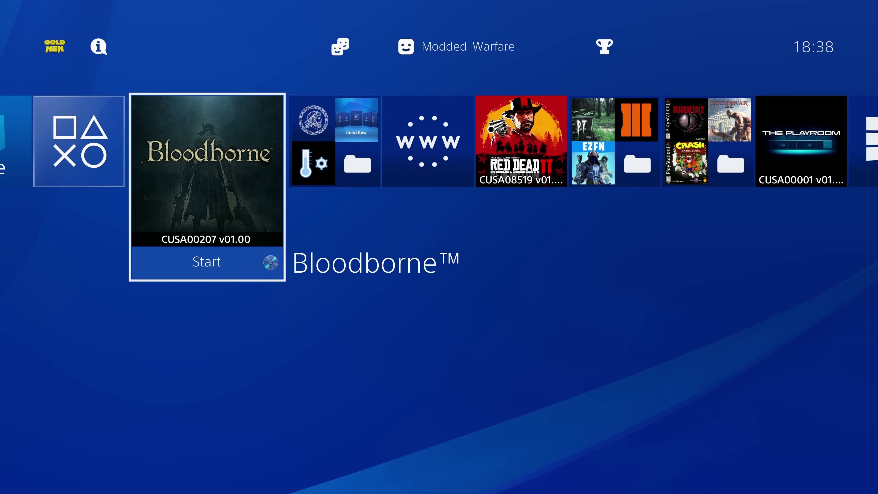
key("Up")
key("Right")
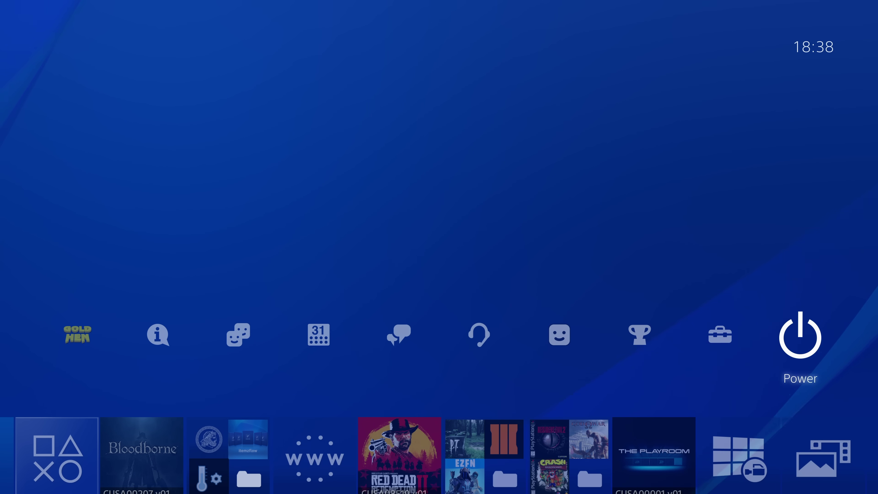
key("Left")
key("Return")
key("Down")
key("Down")
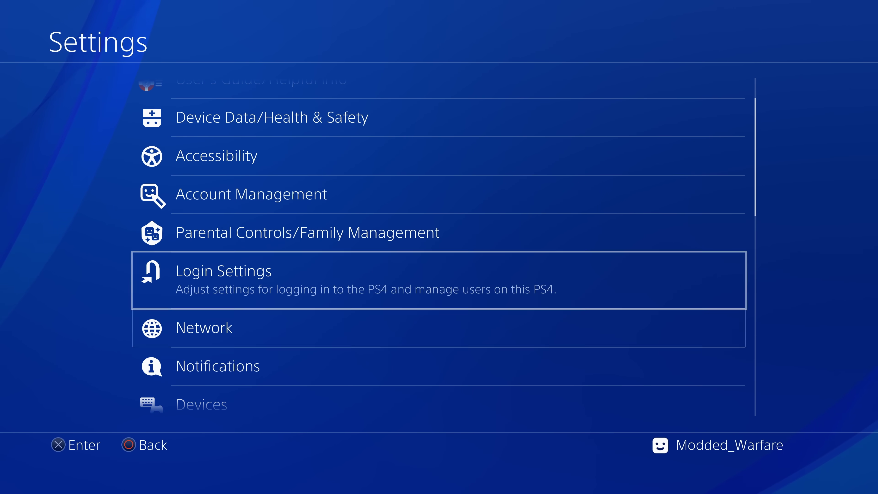
key("Return")
key("Down")
key("Down")
key("Down")
key("Return")
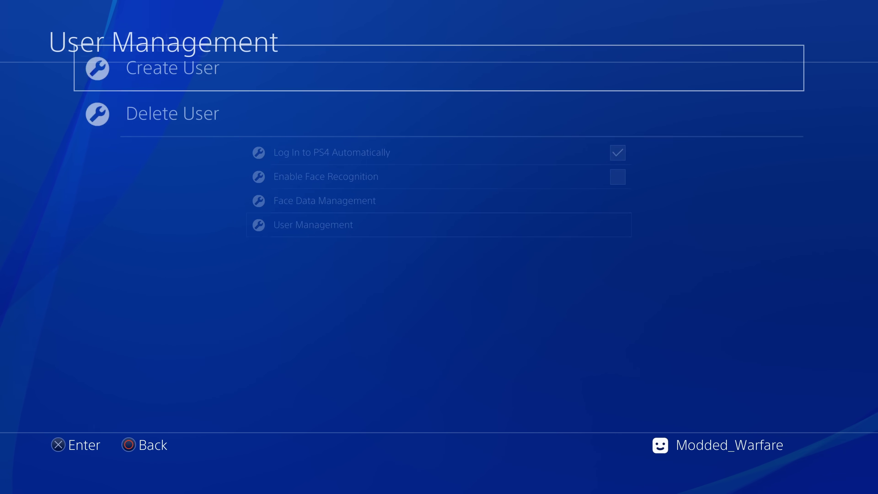
- Create local user User1, accepting the agreement and skipping PSN sign-in, then return home
key("Return")
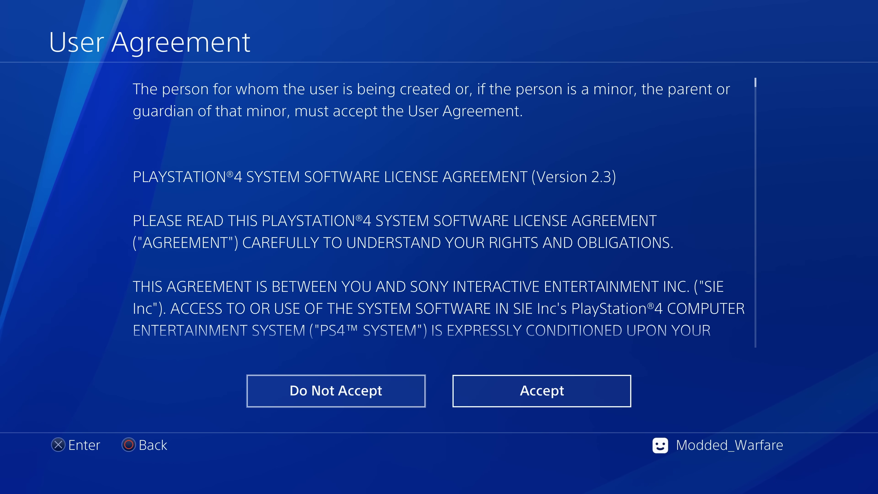
key("Return")
key("Left")
key("Return")
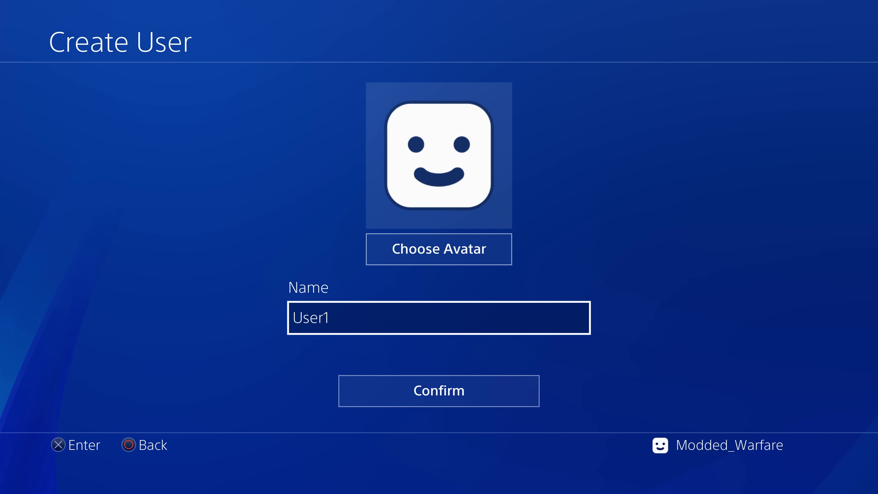
key("Down")
key("Return")
key("Return")
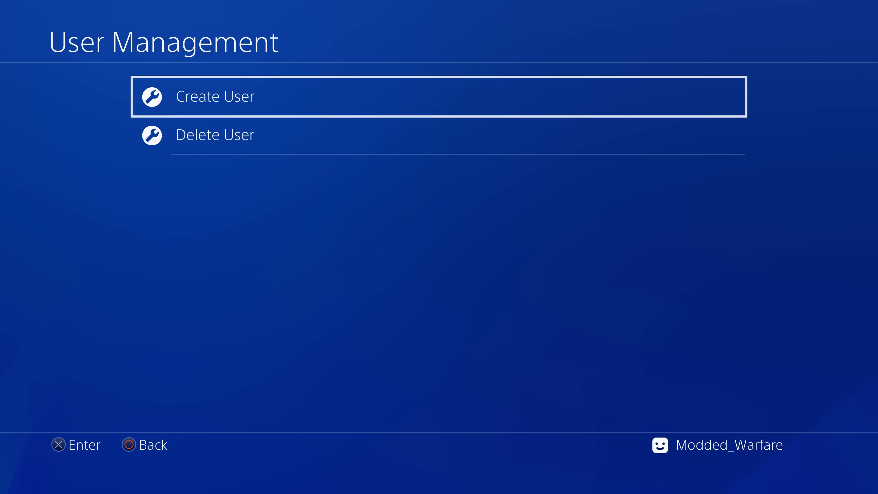
key("Escape")
key("Escape")
key("Escape")
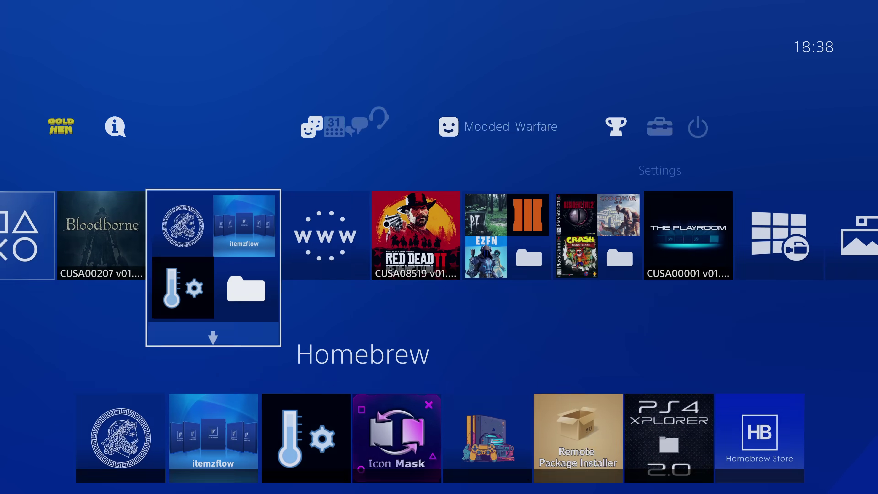
- In Apollo Save Tool, activate User1 offline via User Tools > Activate PS4 Accounts with the generated ID
key("Return")
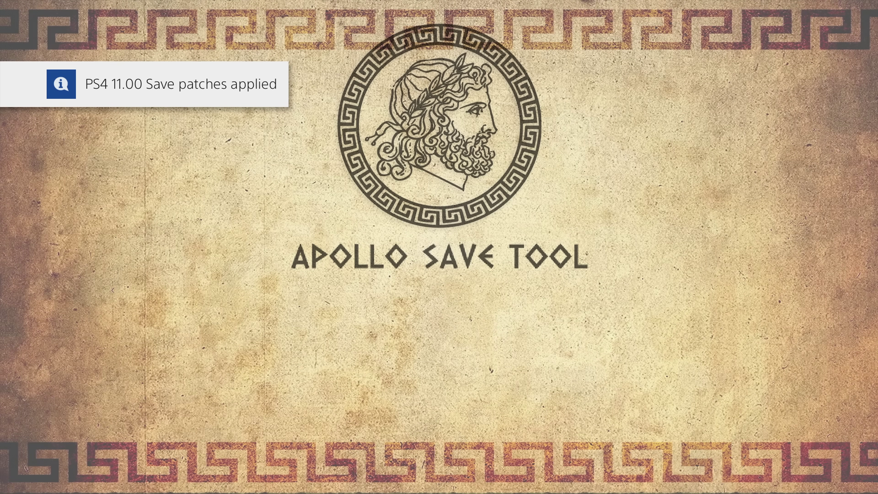
key("Right")
key("Right")
key("Right")
key("Right")
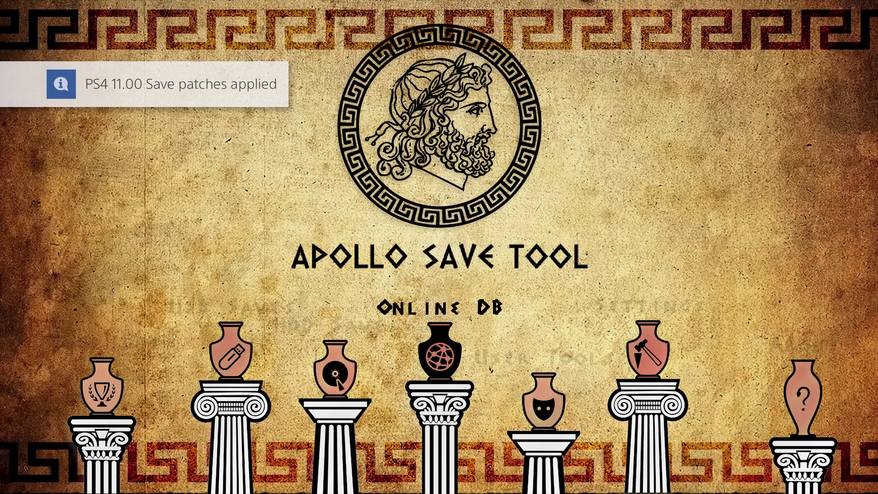
key("Return")
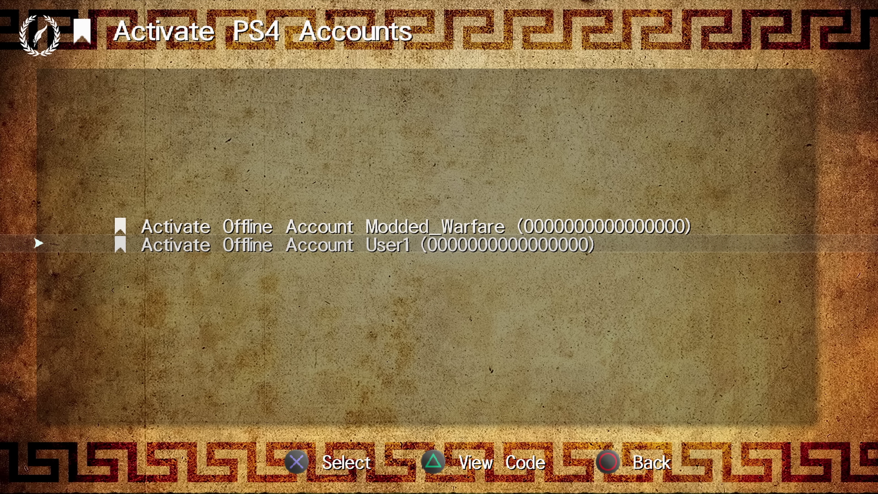
key("Return")
key("Right")
key("Right")
key("Right")
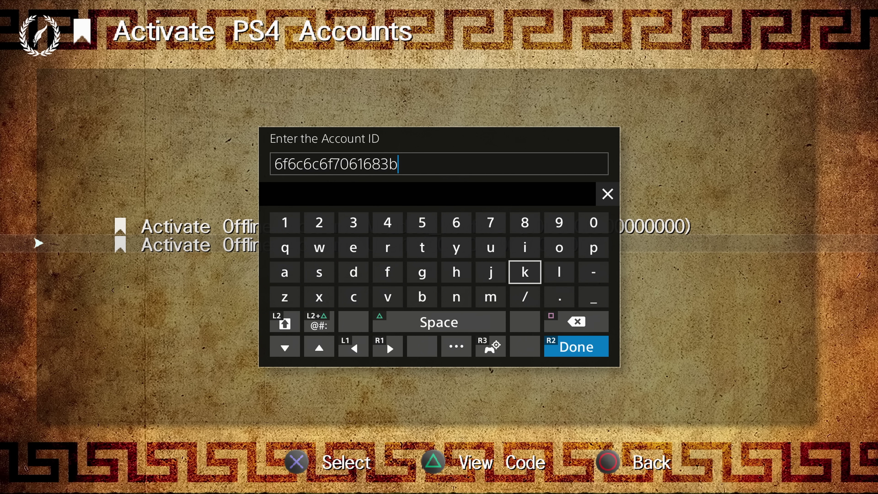
key("Return")
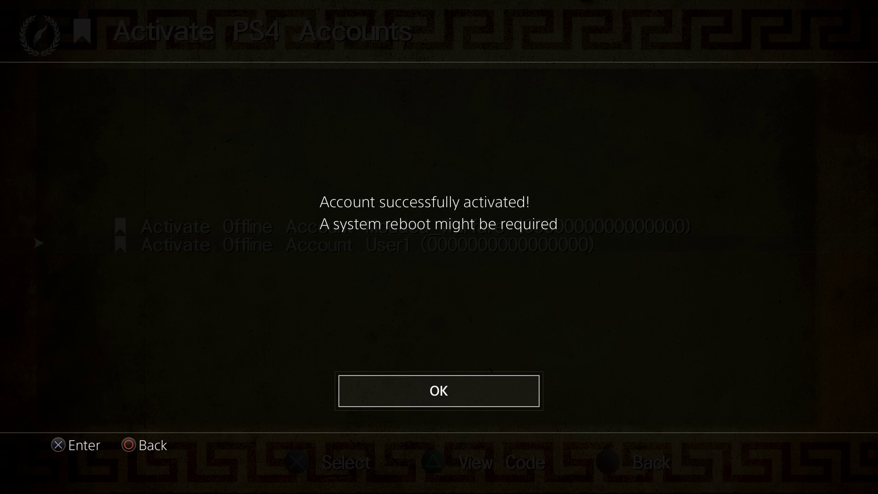
key("Return")
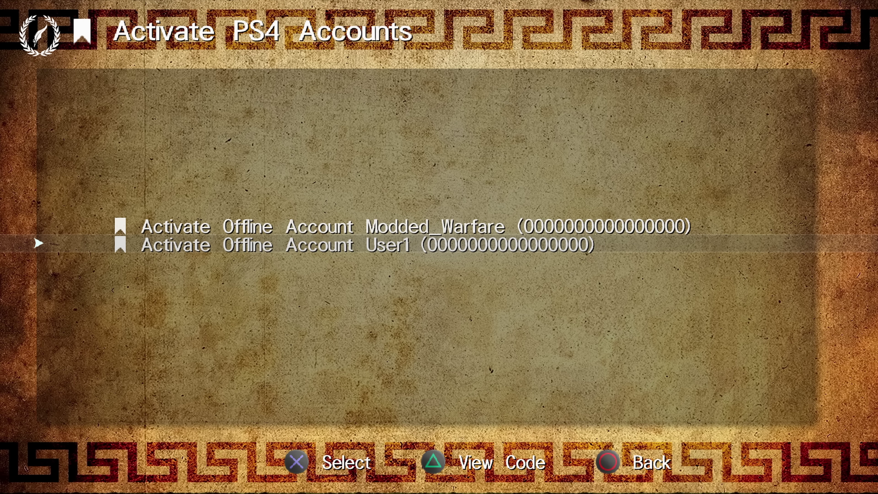
- Close Apollo Save Tool from the home screen and bring up Bloodborne's options menu
key("super")
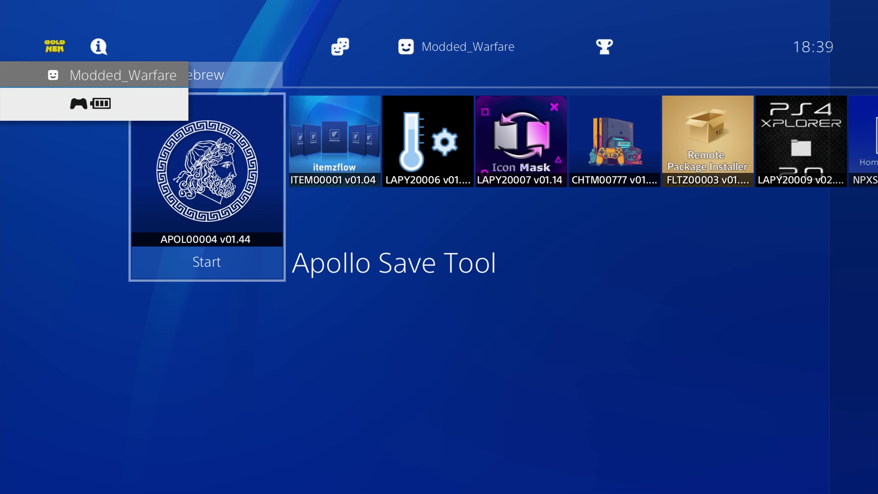
key("Menu")
key("Return")
key("Return")
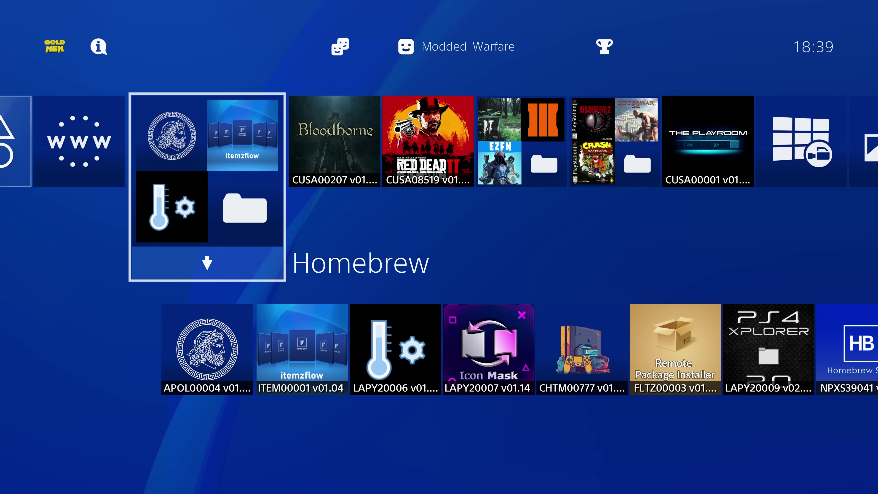
key("Right")
key("Menu")
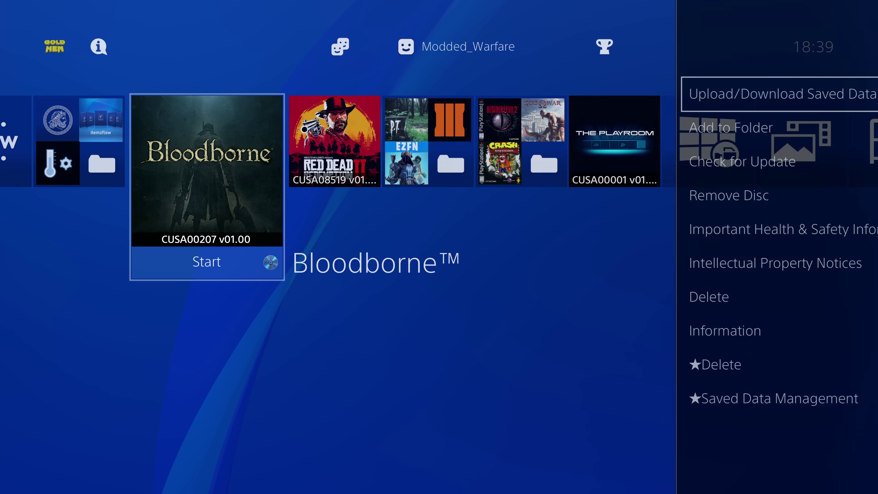